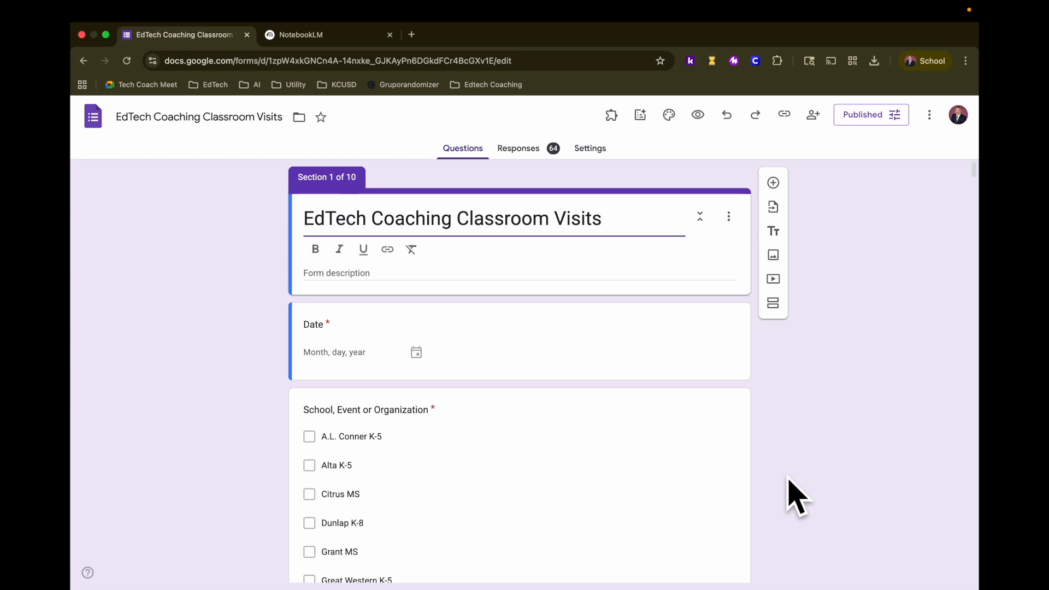
Open the linked response spreadsheet for the EdTech Coaching Classroom Visits form and look over its rows.
click(527, 153)
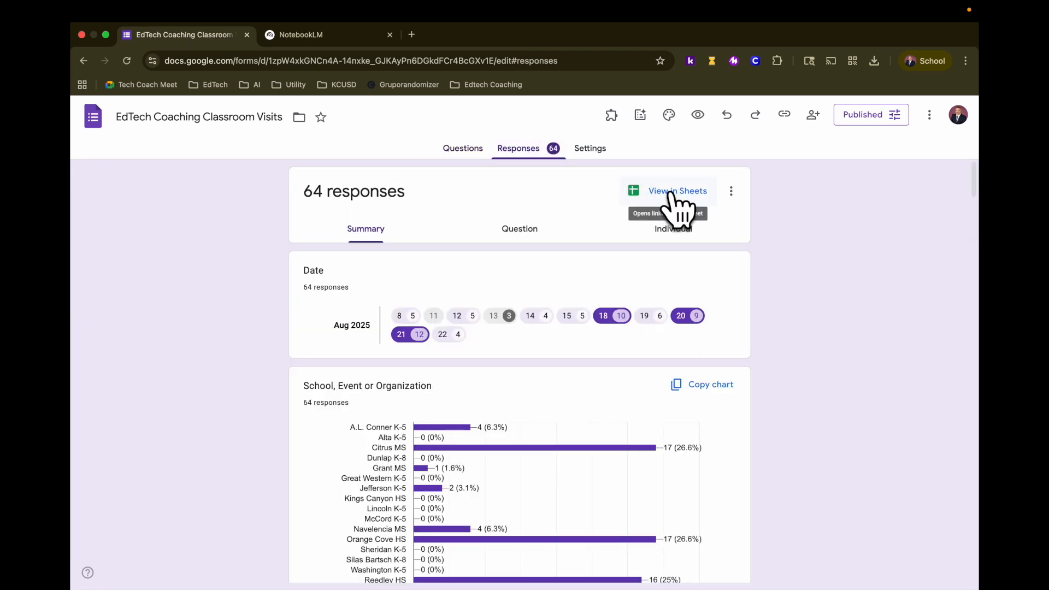
click(673, 193)
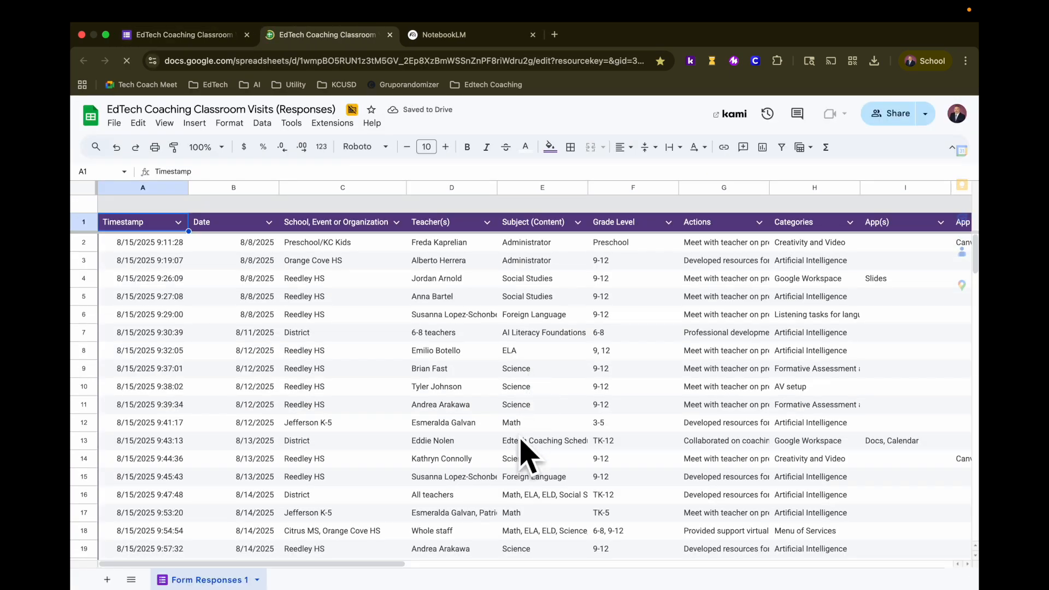
scroll(520, 439, down, 2)
scroll(527, 456, up, 2)
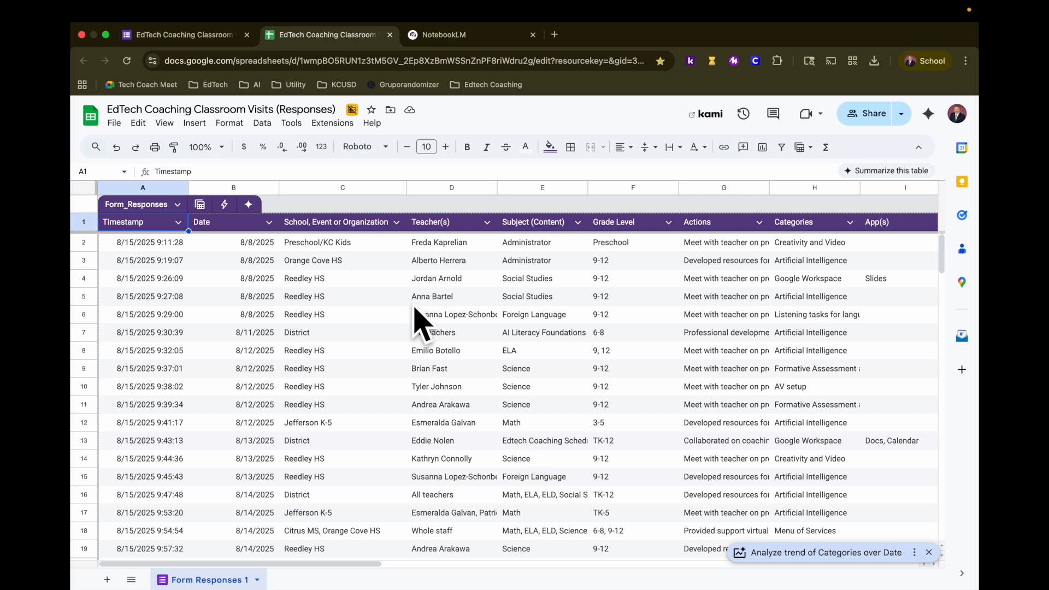
Export the current response sheet as a PDF in letter size, landscape and fit to width.
click(116, 124)
mouse_move(149, 271)
click(329, 310)
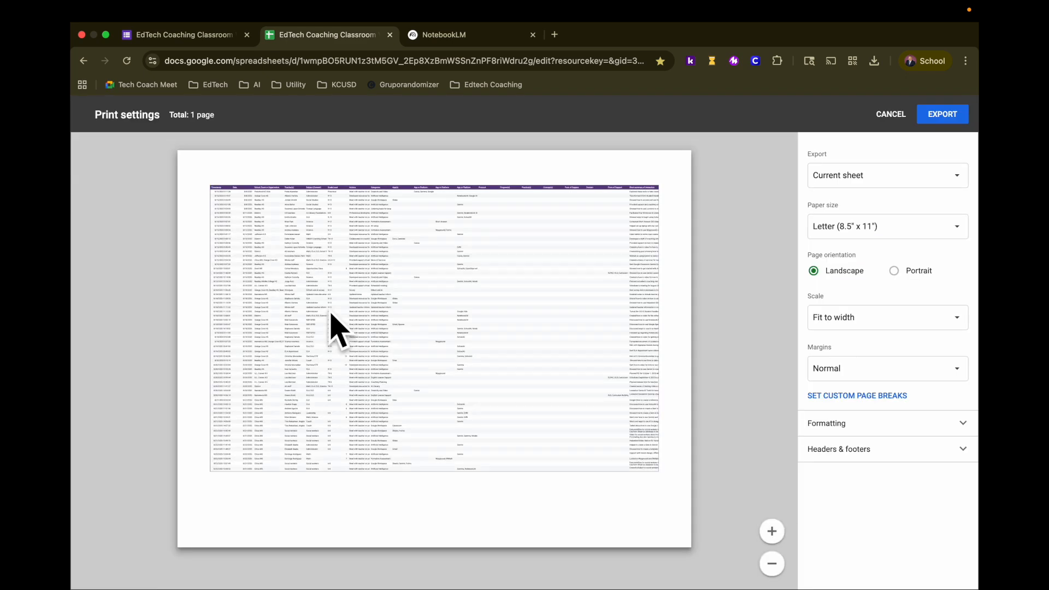
click(941, 115)
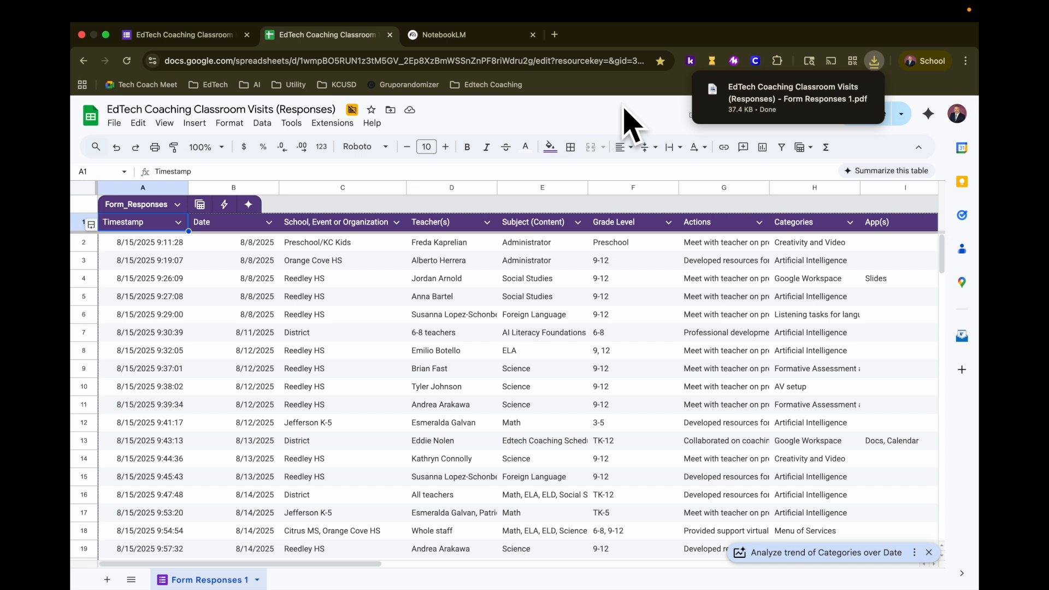
Switch to NotebookLM, create a new notebook and upload "EdTech Coaching Classroom Visits (Responses) - Form Responses 1.pdf" as its source.
click(457, 37)
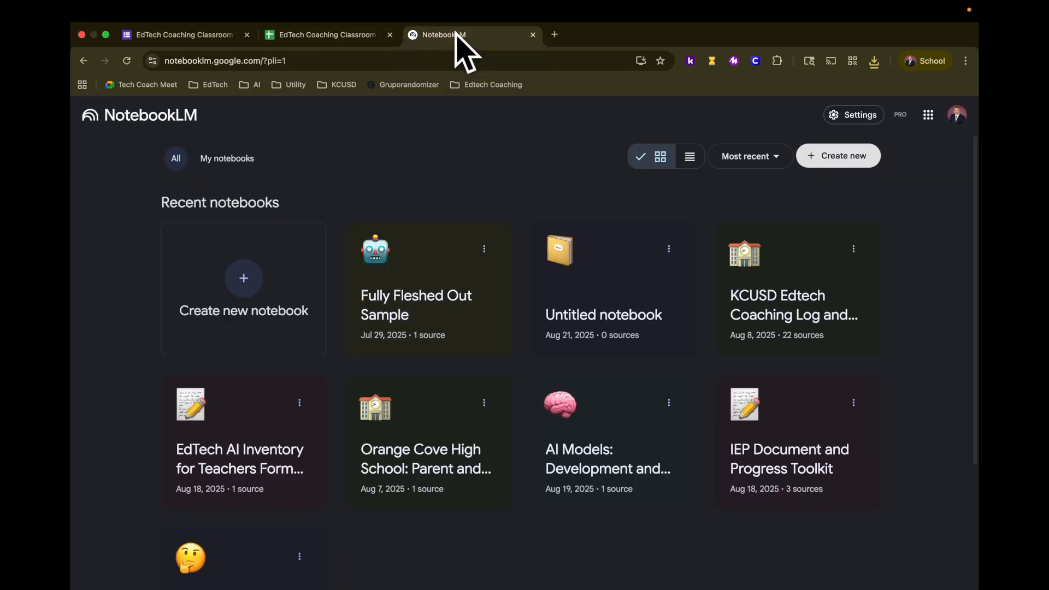
click(252, 286)
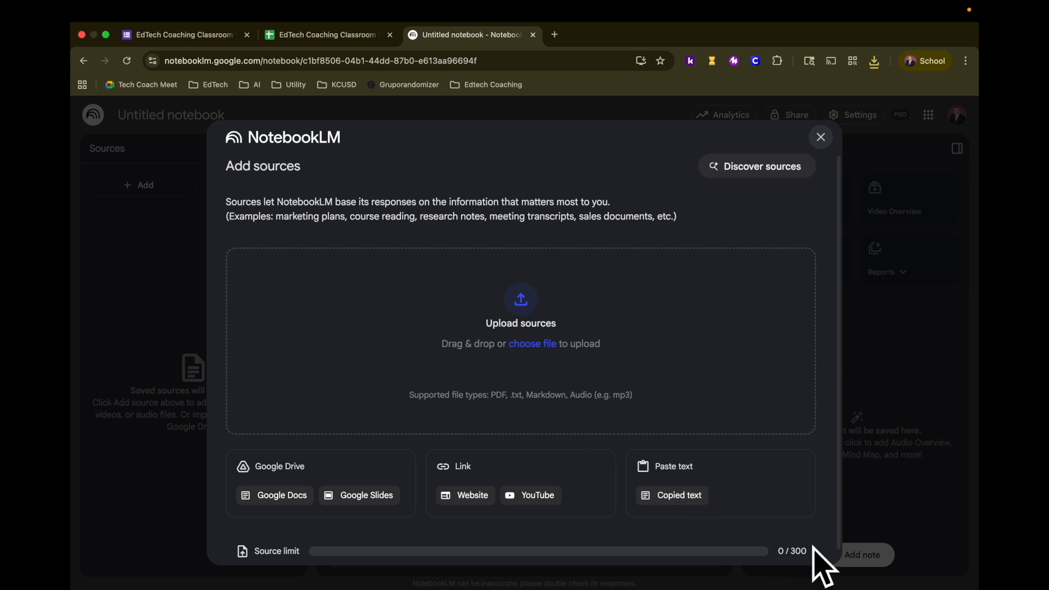
scroll(806, 495, down, 1)
scroll(806, 496, up, 1)
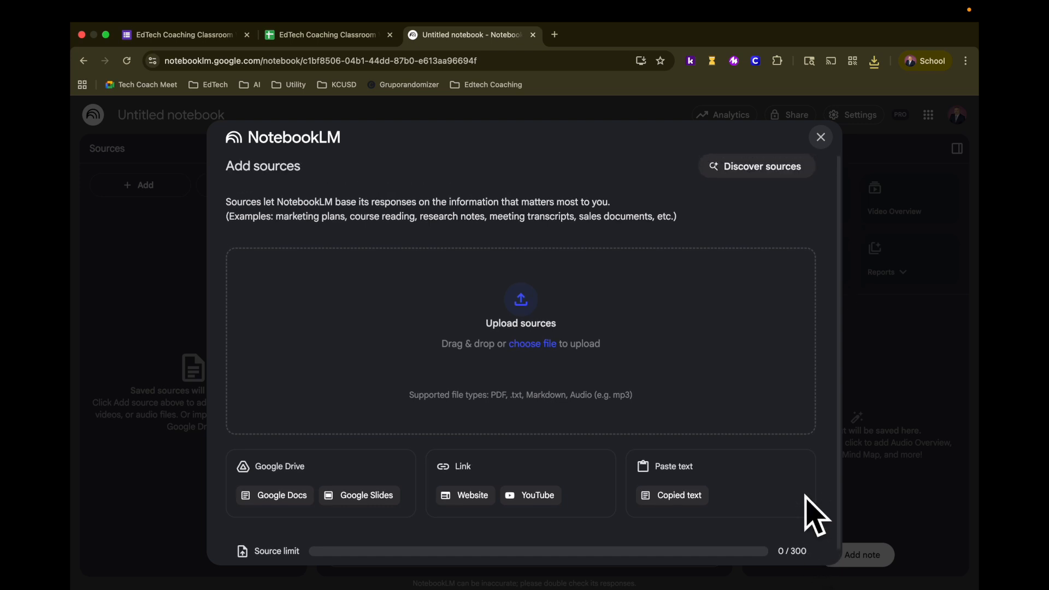
click(533, 344)
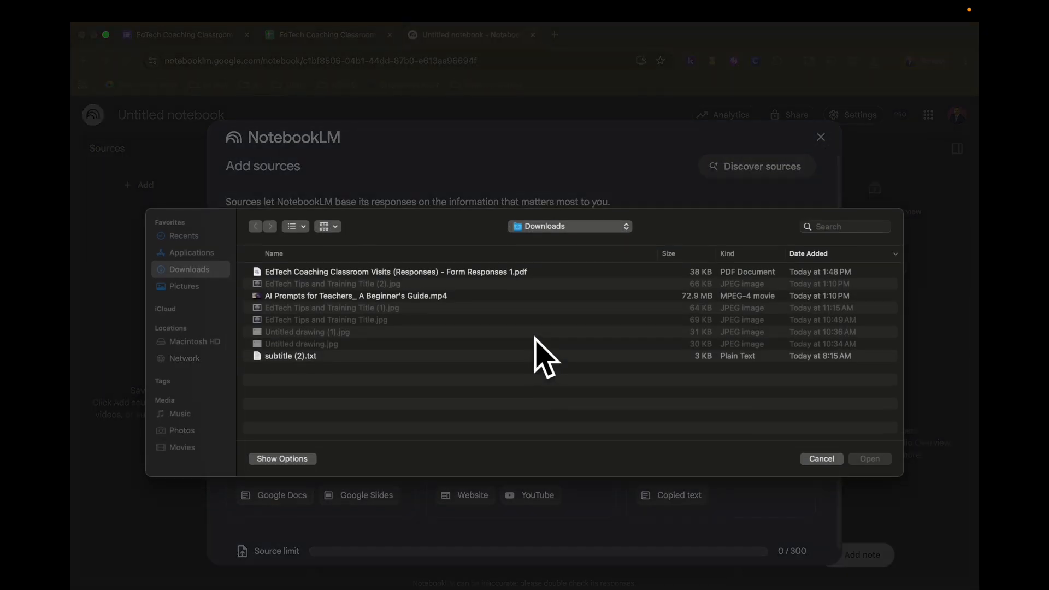
click(495, 267)
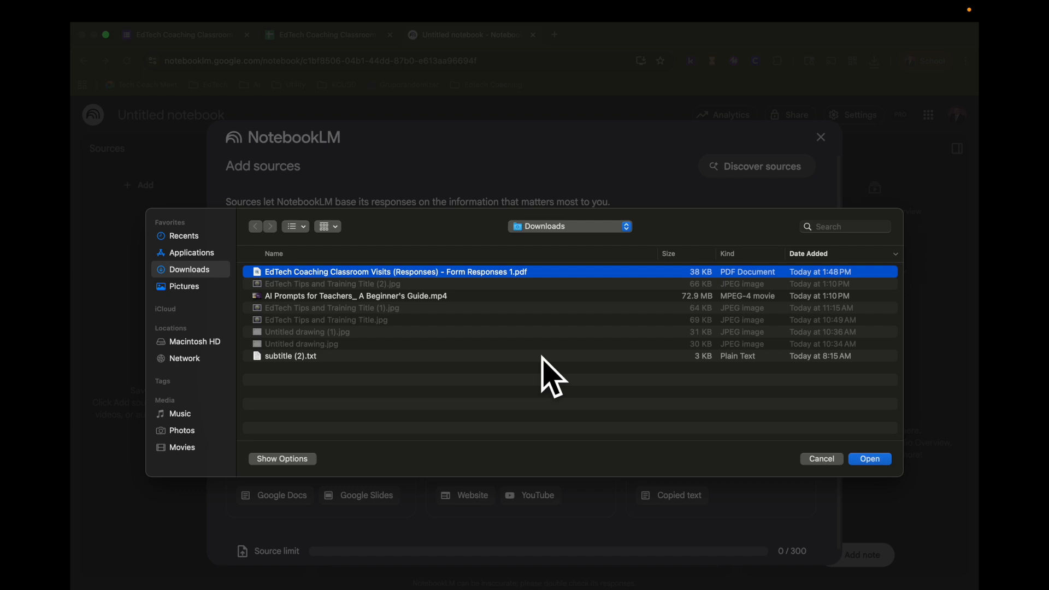
click(873, 459)
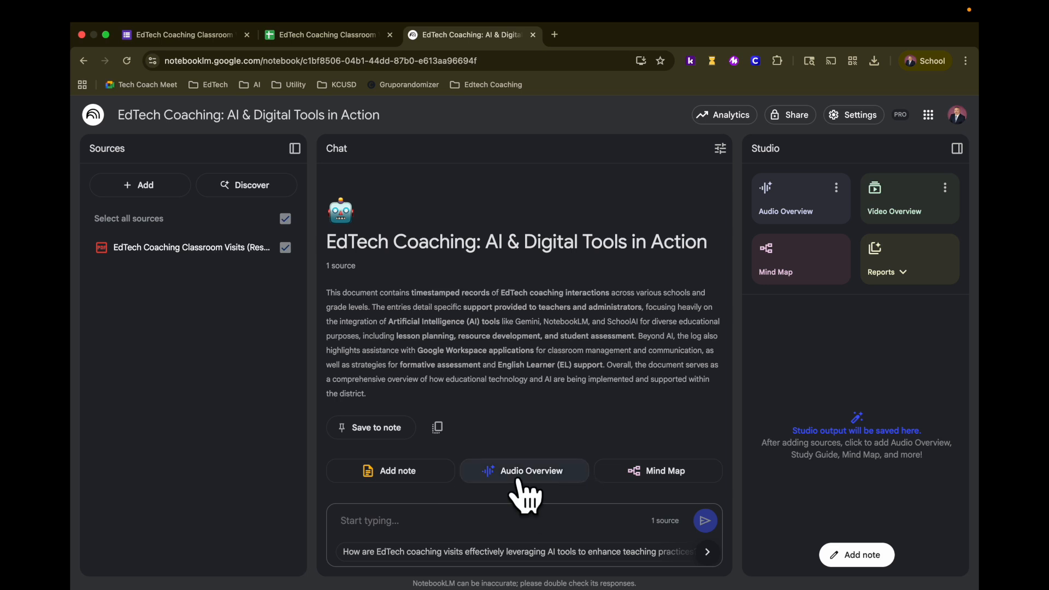
Ask the suggested question on how coaching visits leverage AI tools to enhance teaching practices, and save the answer as a note.
click(434, 510)
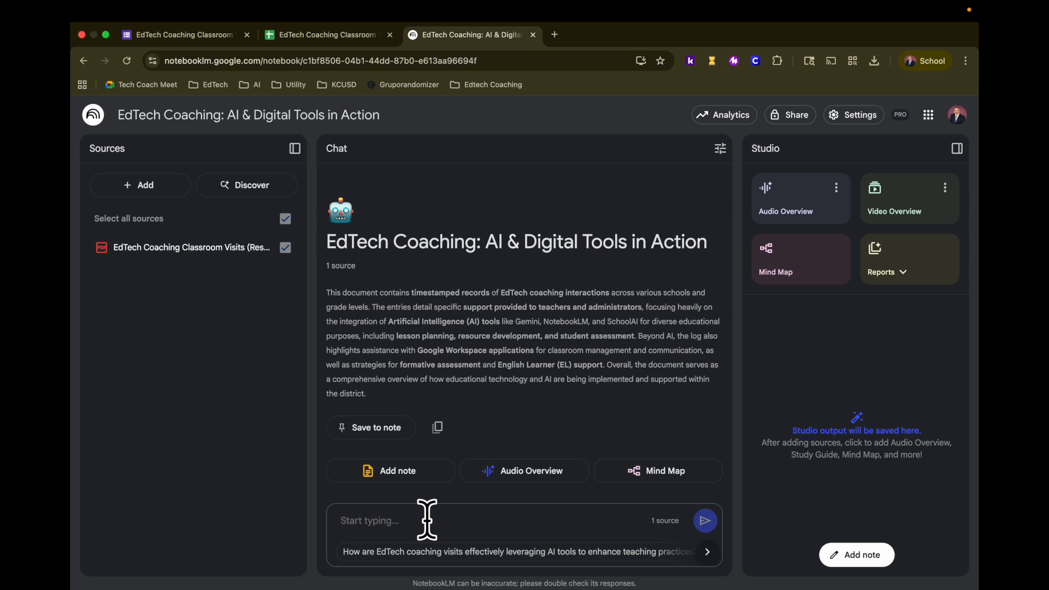
click(465, 555)
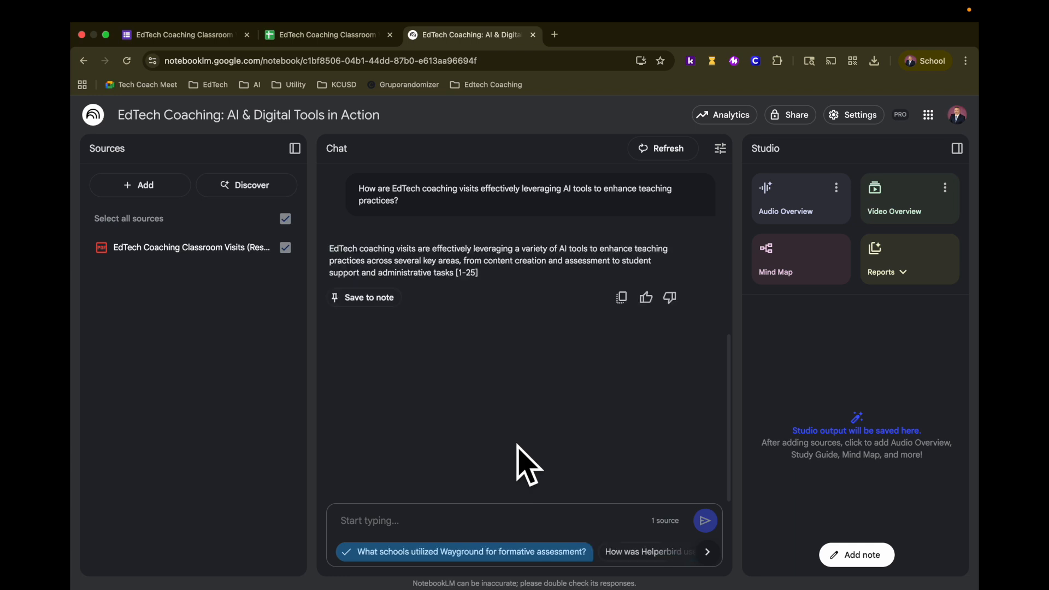
scroll(538, 416, down, 6)
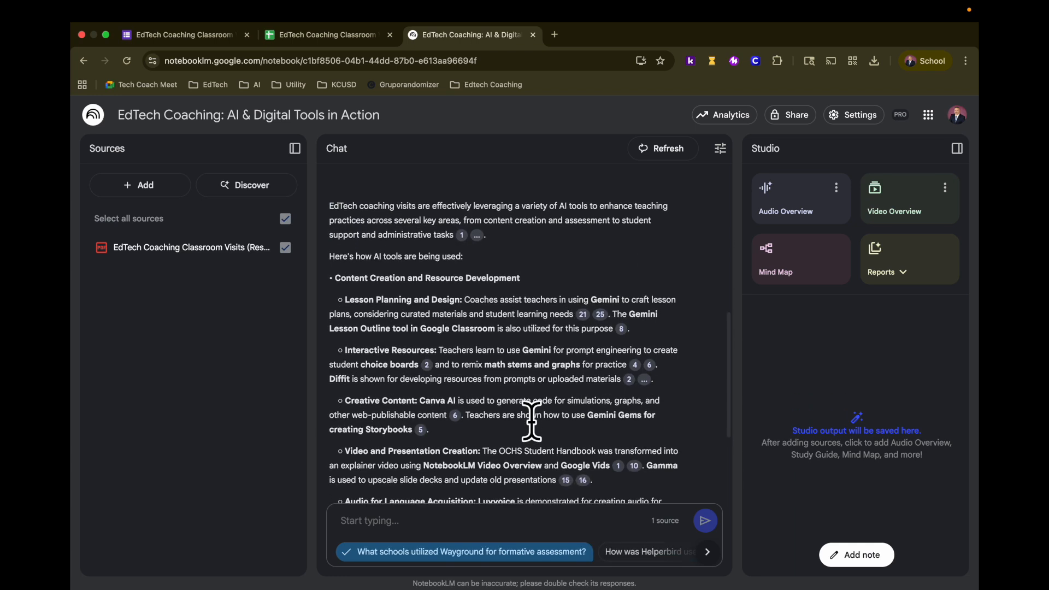
scroll(531, 421, down, 4)
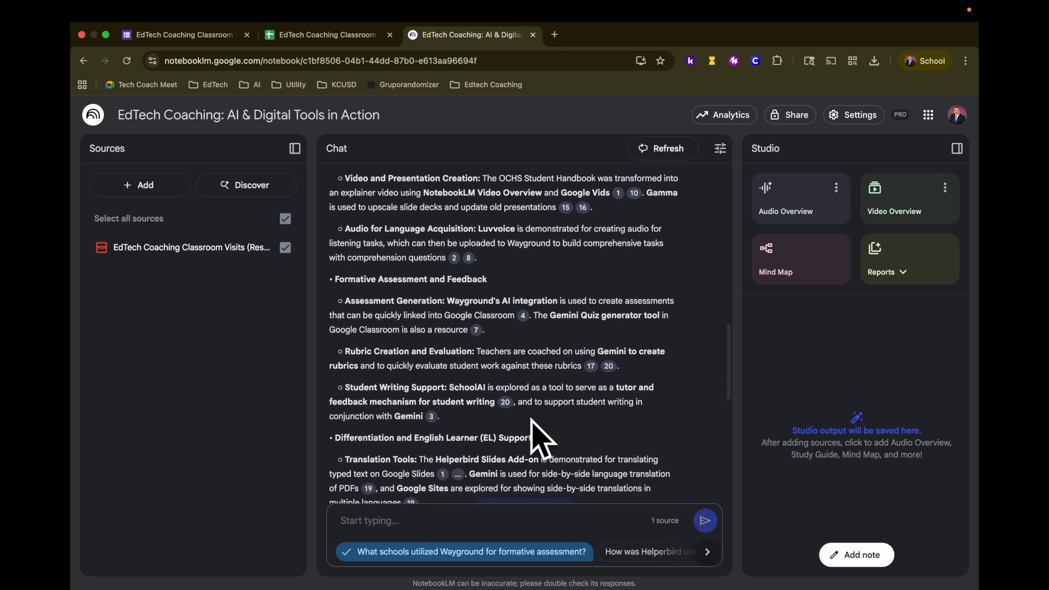
scroll(538, 434, down, 10)
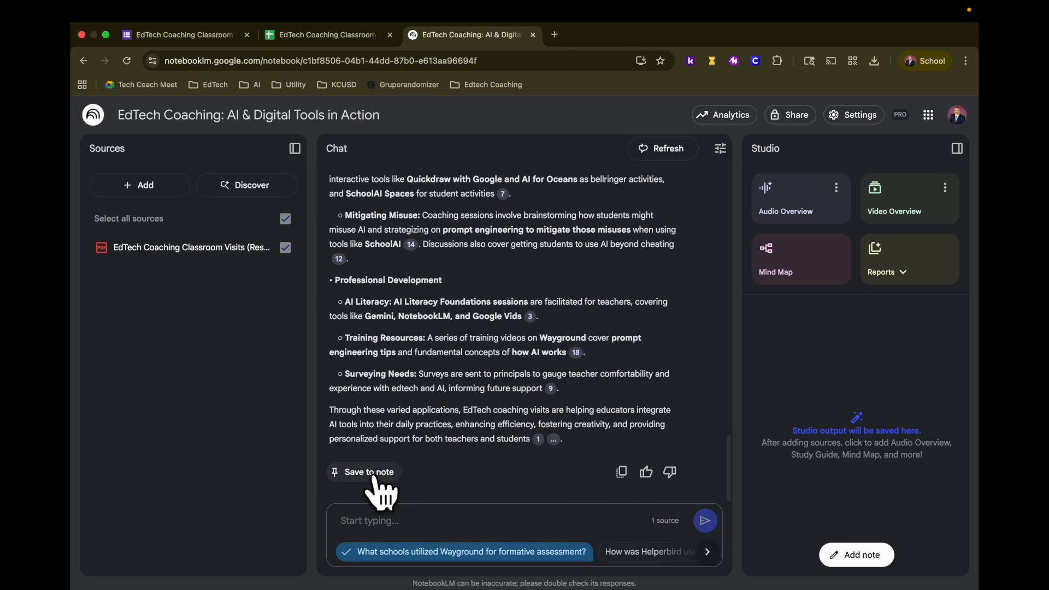
click(373, 477)
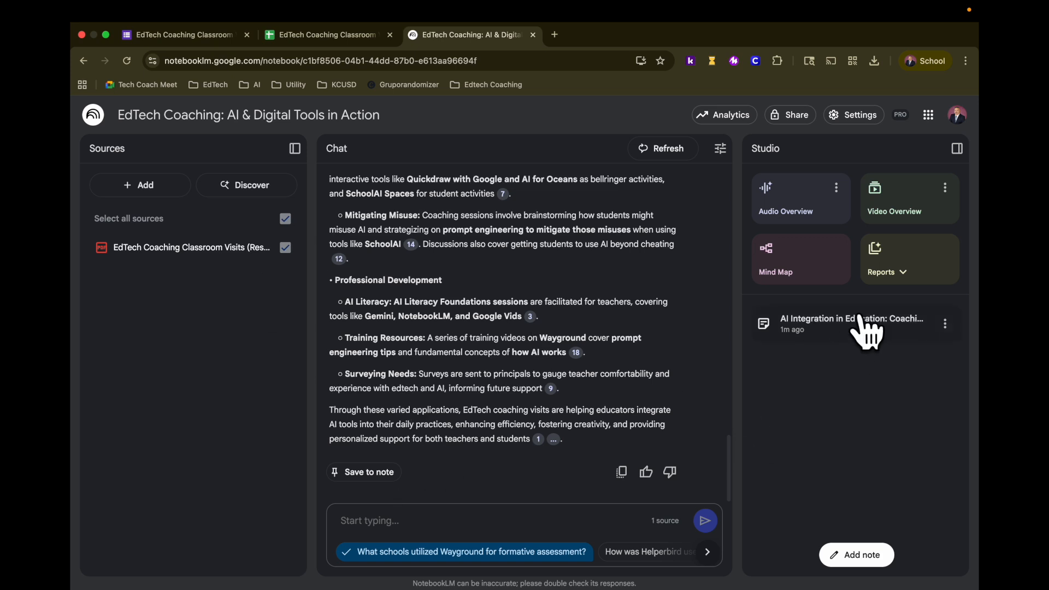
Generate a briefing doc report from the notebook's source and read through it.
click(893, 276)
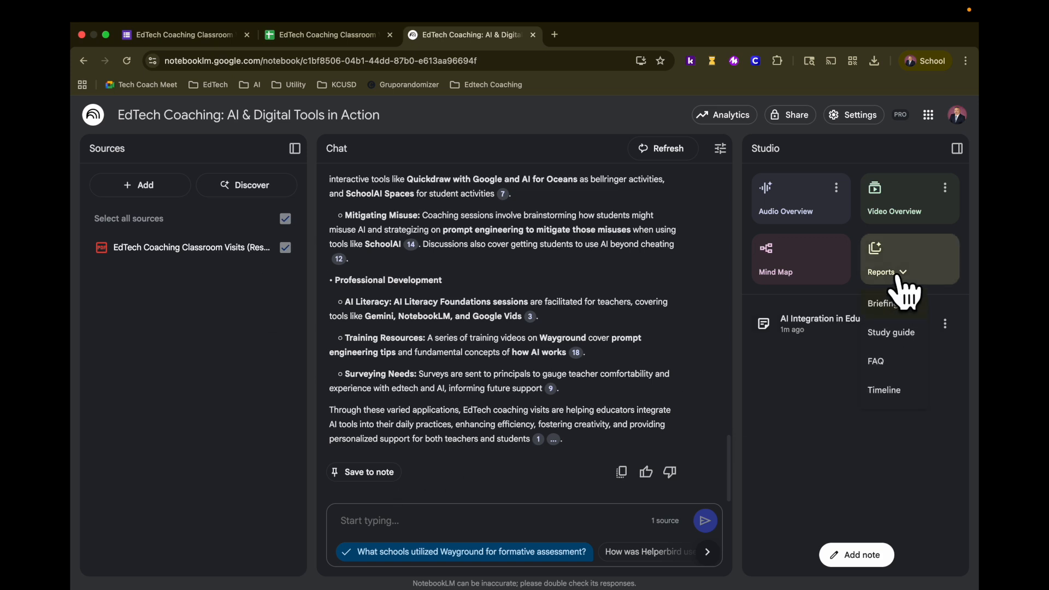
click(898, 304)
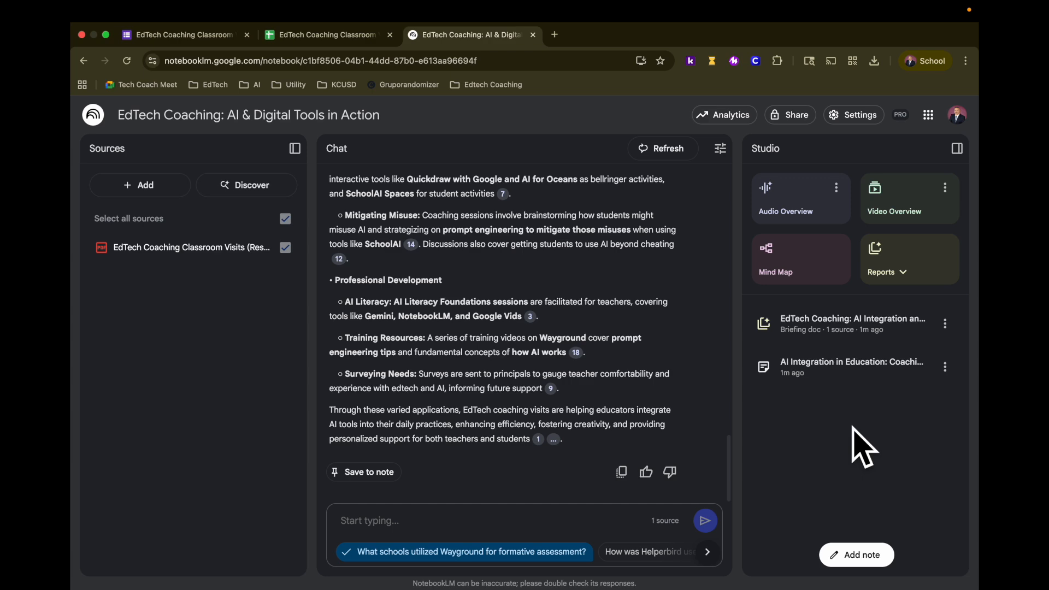
click(808, 325)
scroll(793, 372, down, 10)
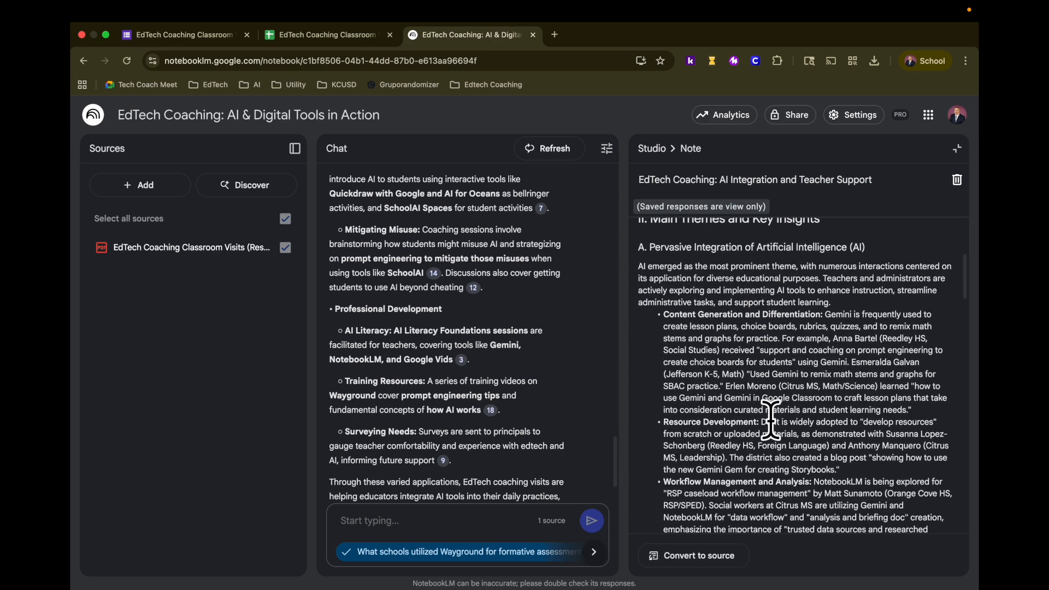
scroll(770, 419, down, 10)
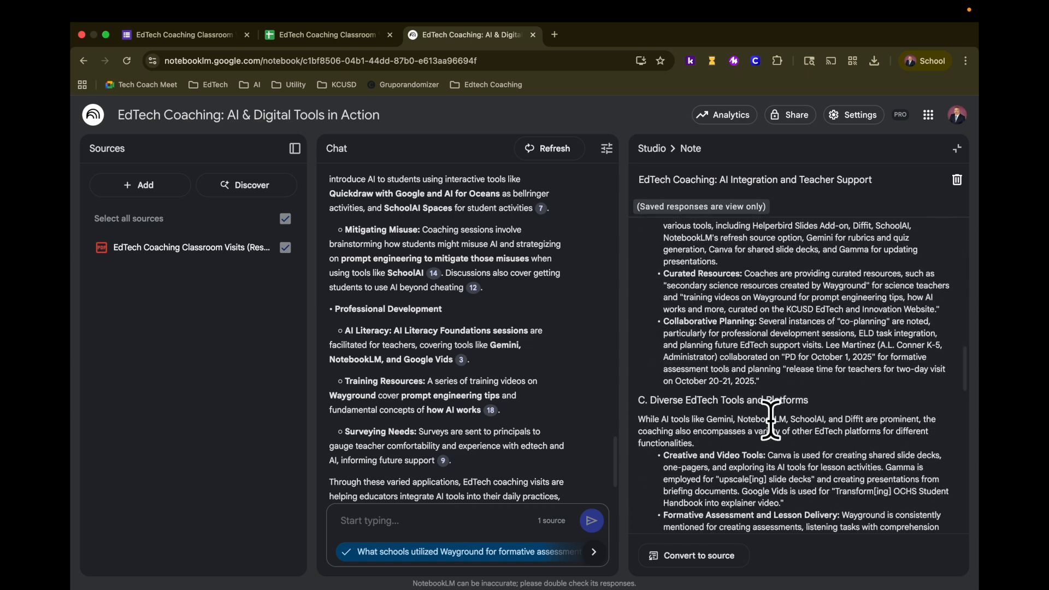
scroll(770, 420, down, 10)
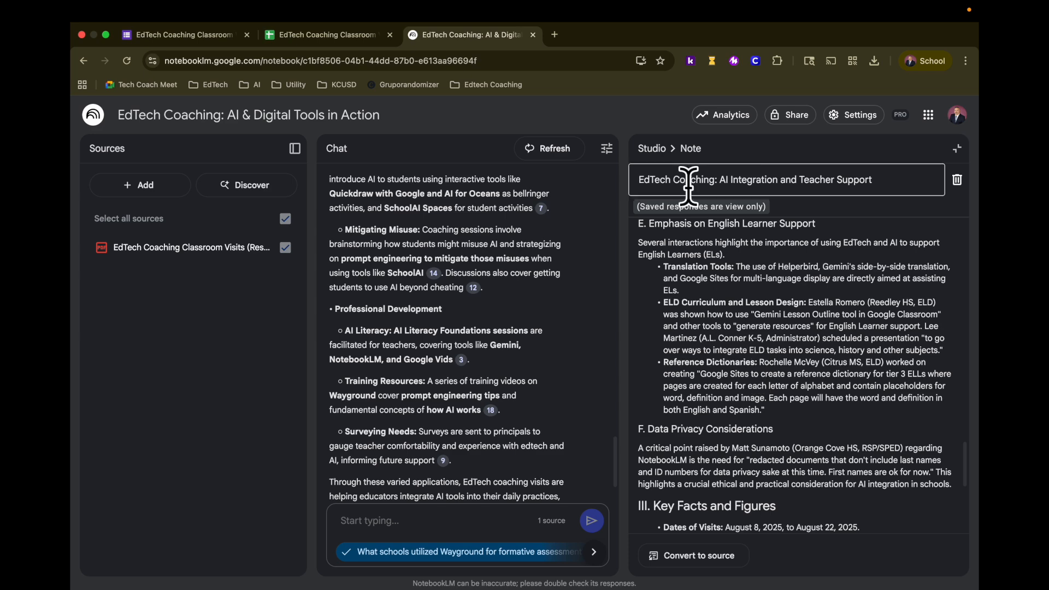
click(652, 149)
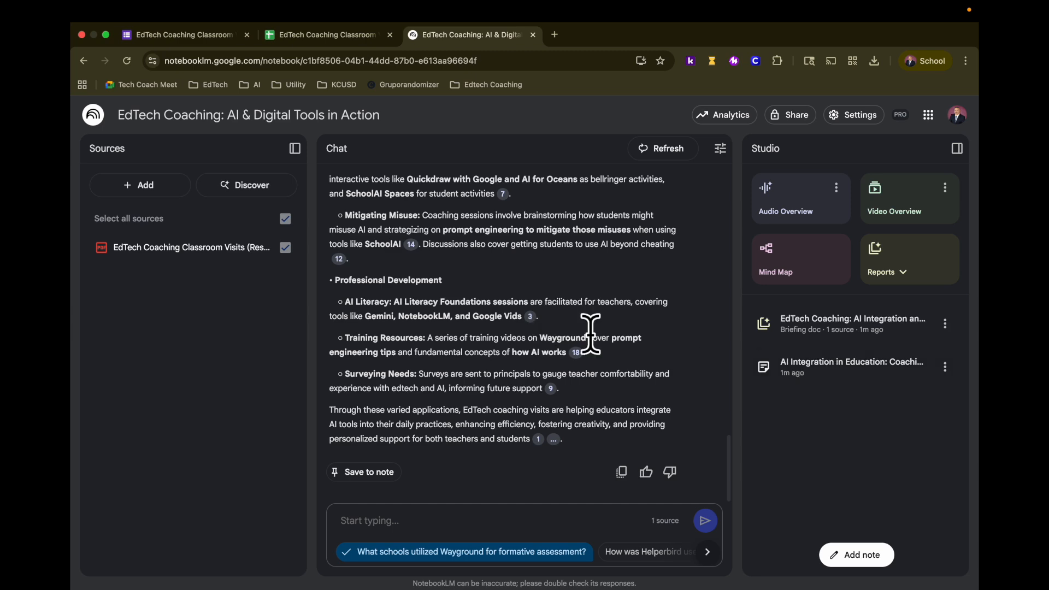
Review the saved note on AI integration in education and return to the Studio overview.
click(828, 363)
scroll(782, 440, down, 10)
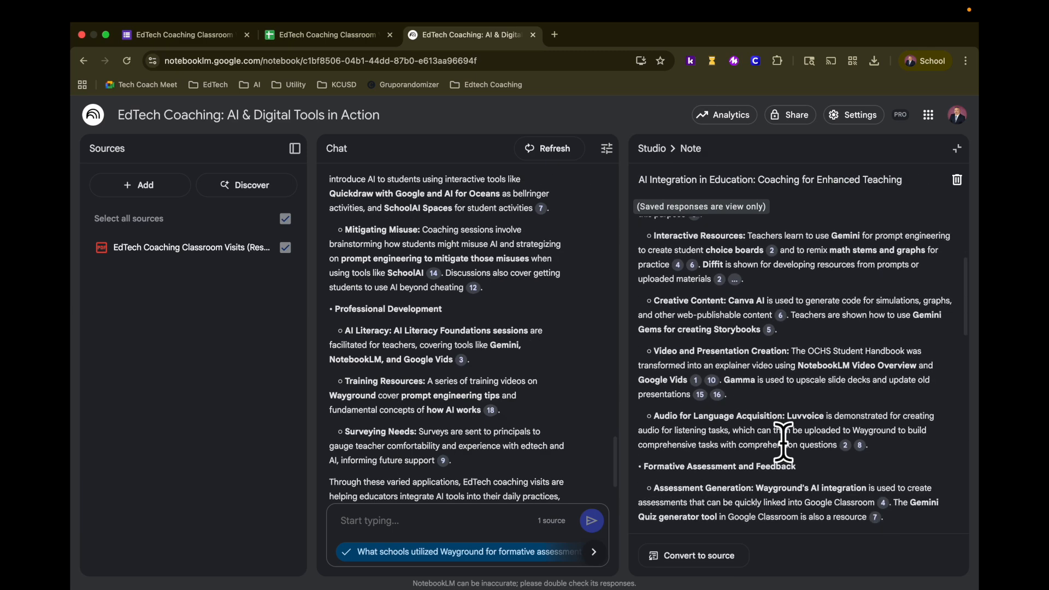
scroll(798, 459, down, 4)
scroll(784, 440, up, 20)
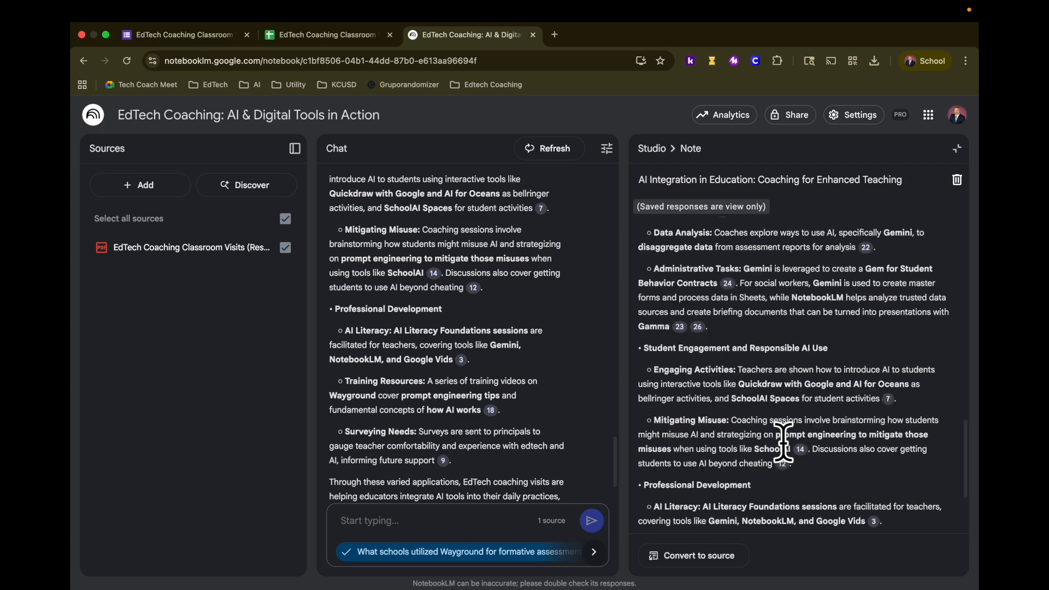
click(656, 148)
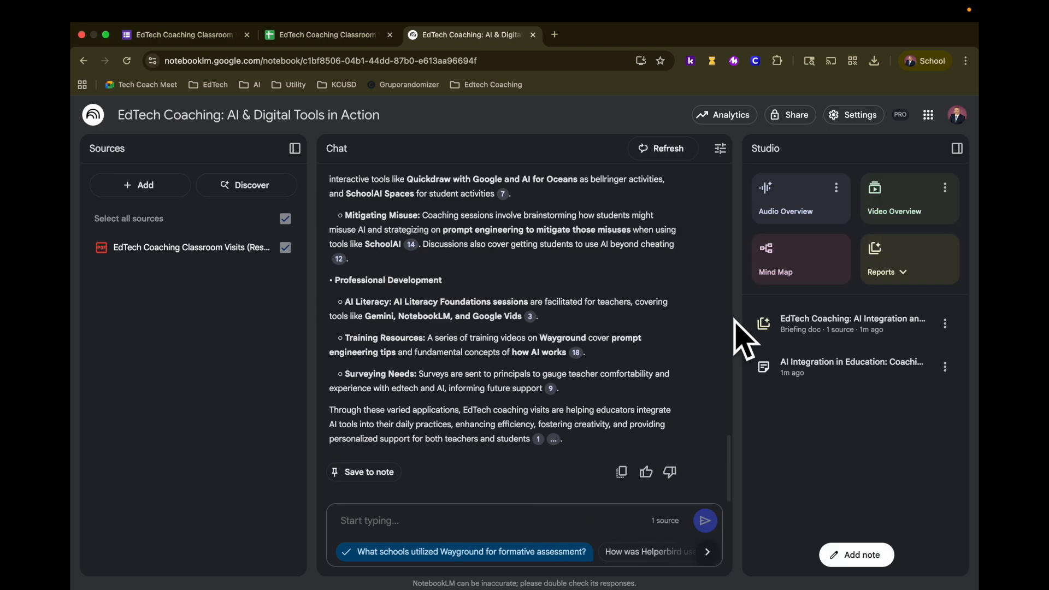
Reopen the briefing doc and copy its entire text, from the Executive Summary through the Conclusion.
click(849, 326)
scroll(815, 431, down, 15)
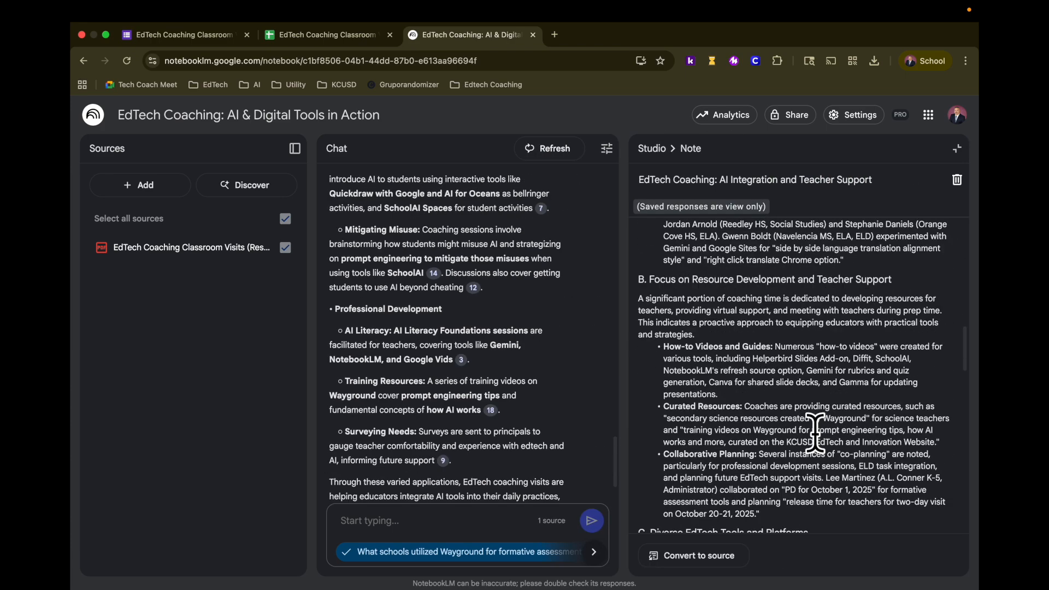
scroll(814, 431, down, 10)
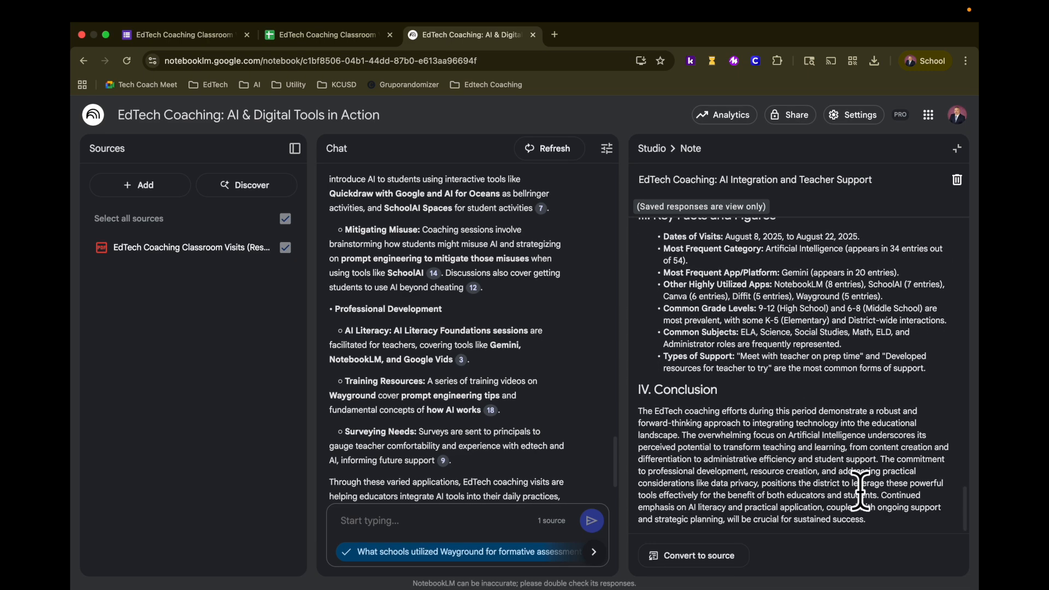
drag(879, 521, 639, 224)
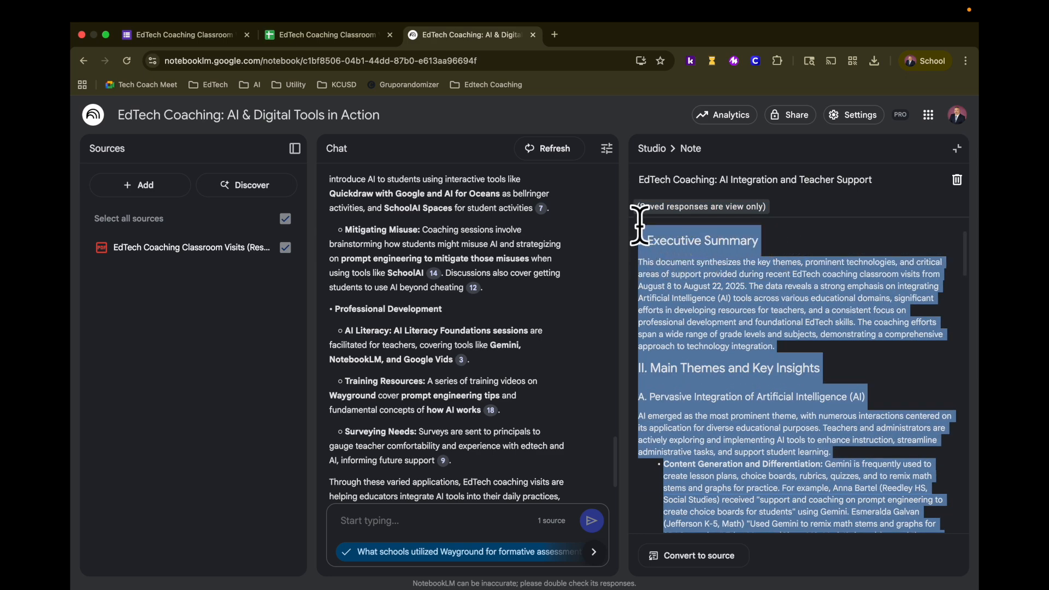
right_click(662, 251)
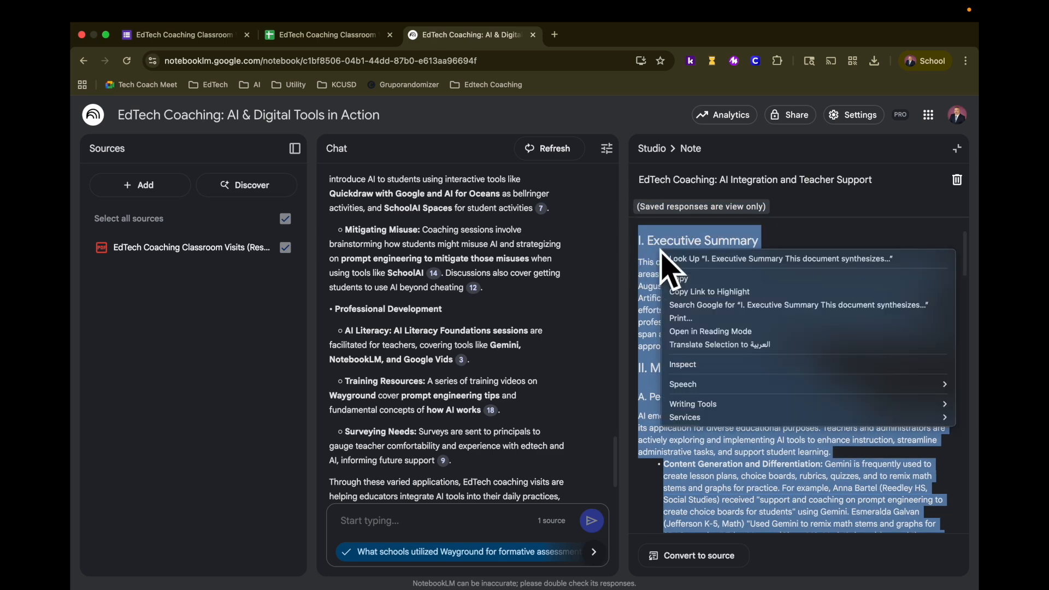
click(685, 279)
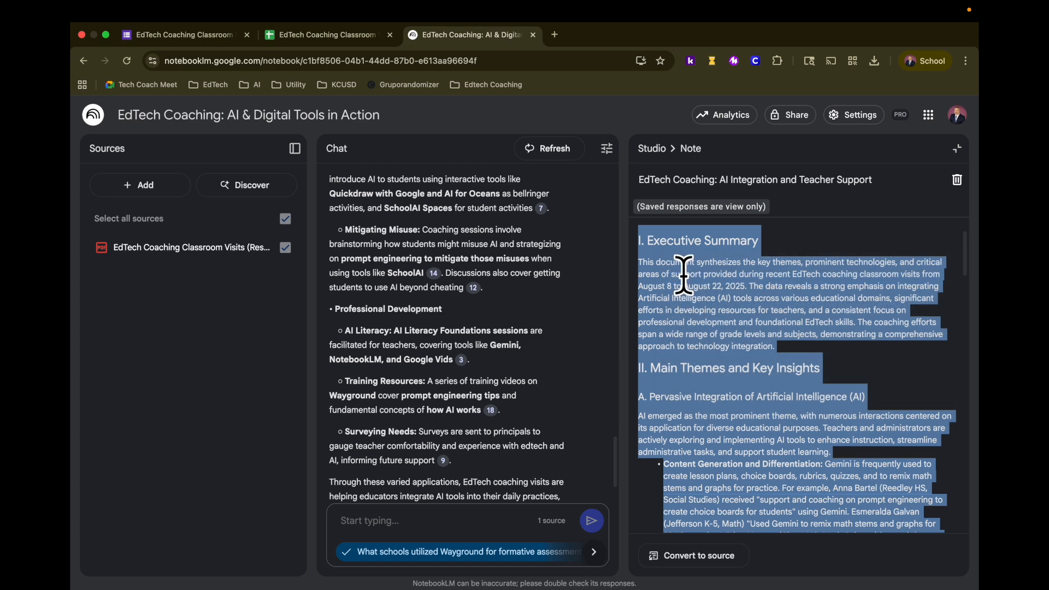
Open Gamma in a new browser tab and start a new AI creation from pasted text.
click(554, 35)
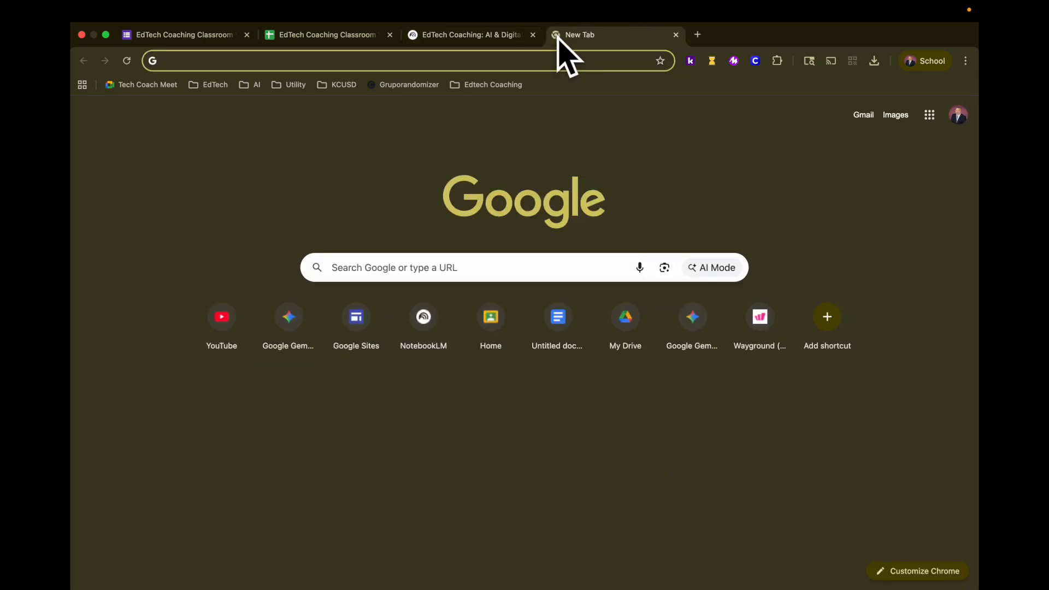
text(gamma)
key(Return)
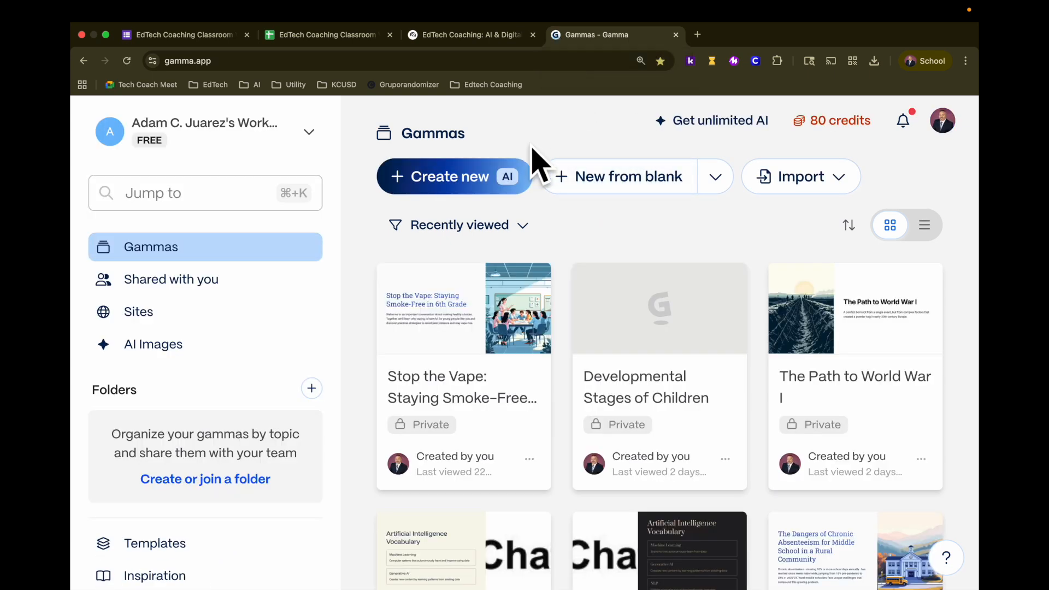
click(486, 179)
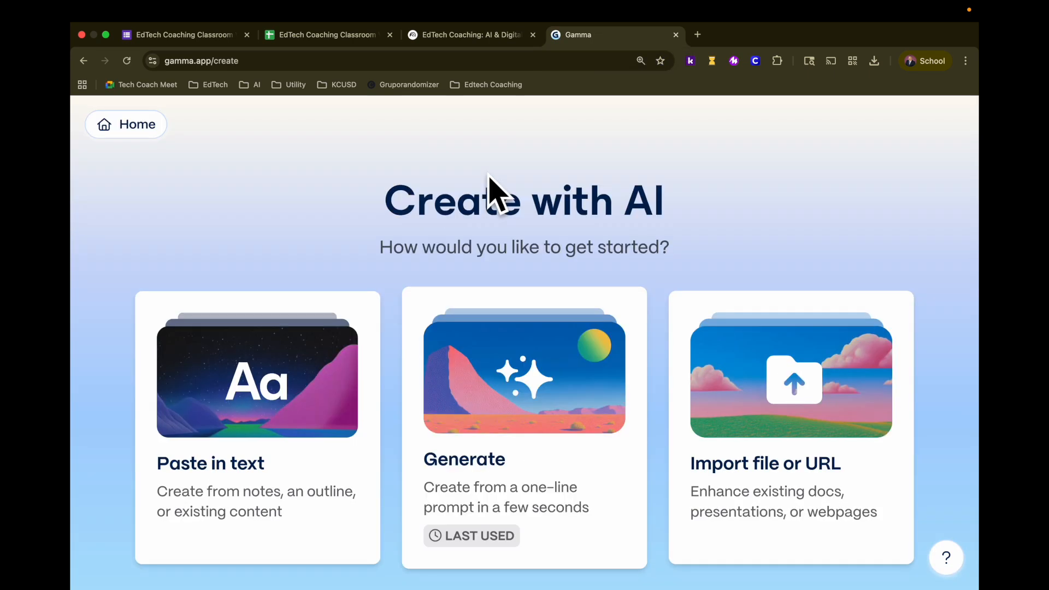
click(298, 441)
scroll(317, 494, down, 2)
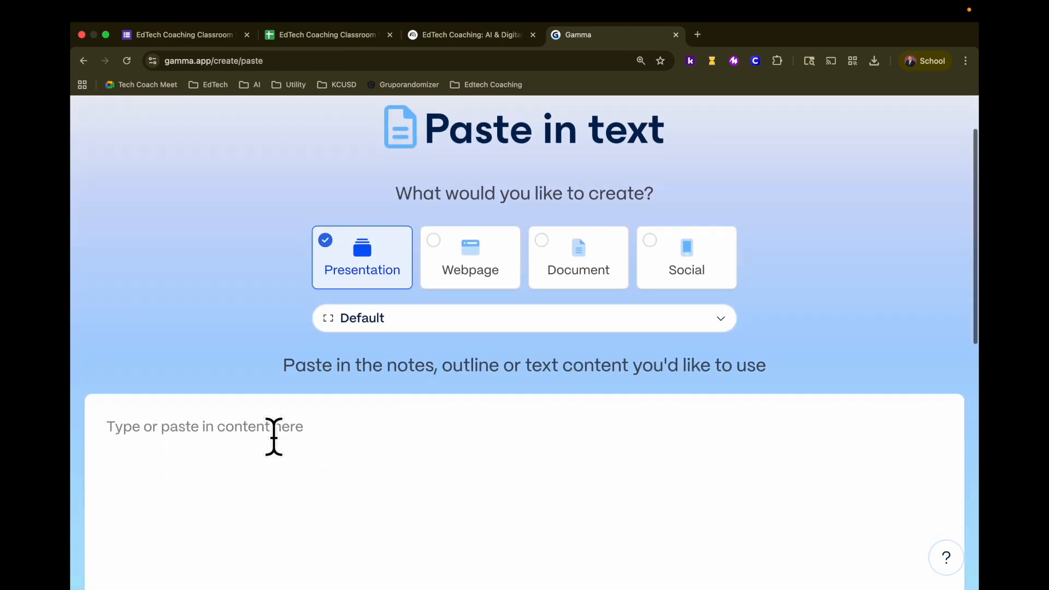
Paste the briefing doc text as presentation content, choose Generate from notes or an outline, and continue to the prompt editor.
key(cmd+v)
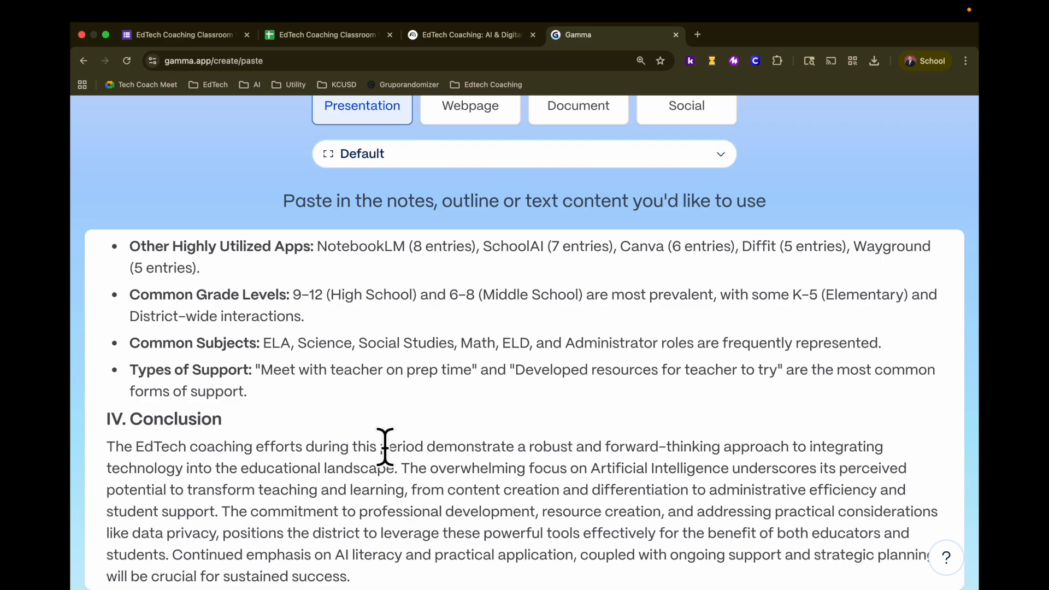
scroll(384, 445, down, 1)
scroll(385, 448, up, 10)
scroll(385, 448, down, 15)
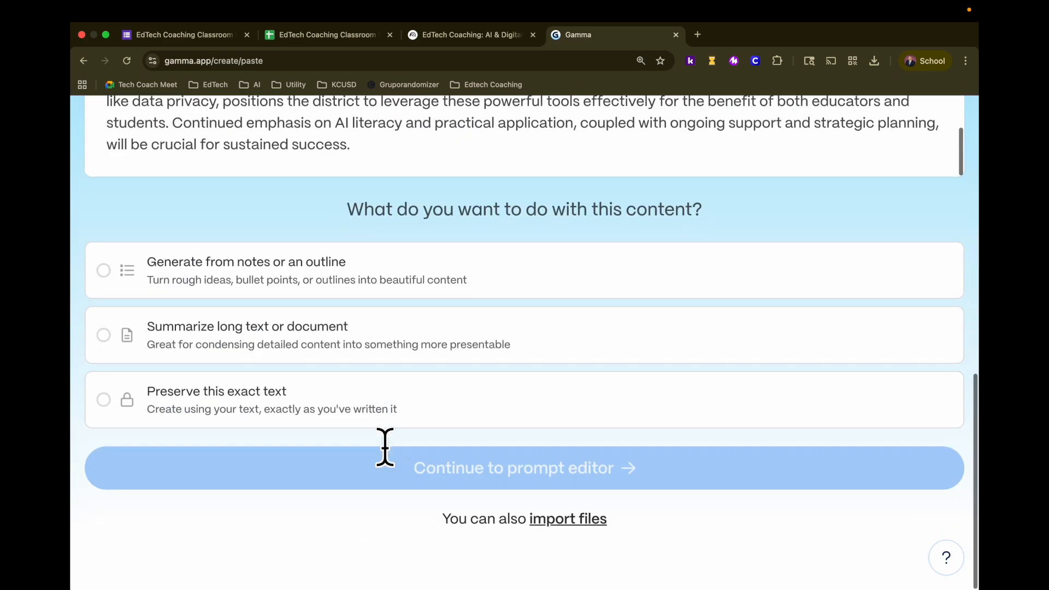
click(344, 298)
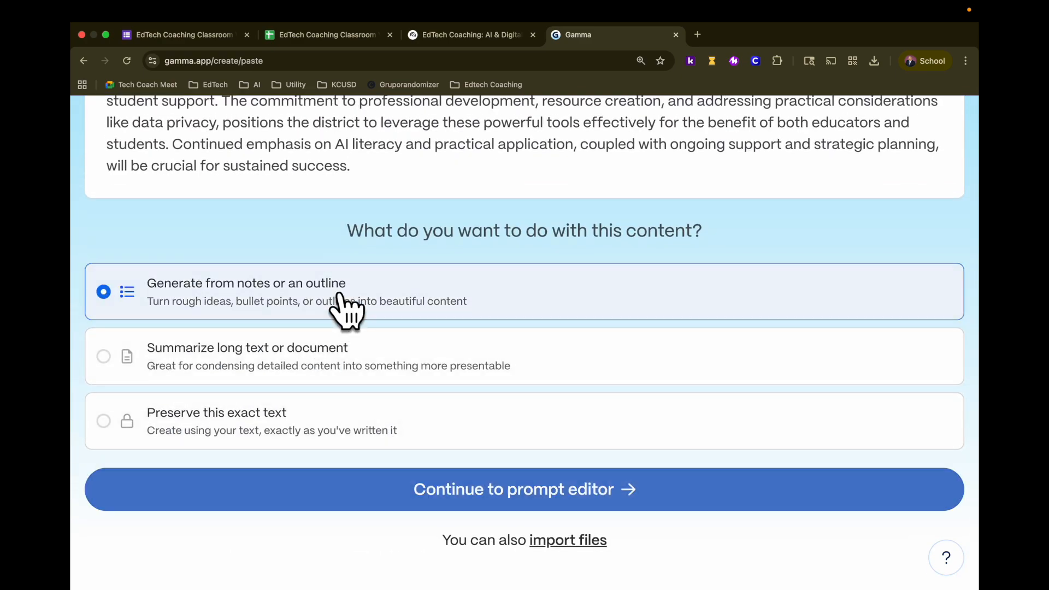
click(477, 492)
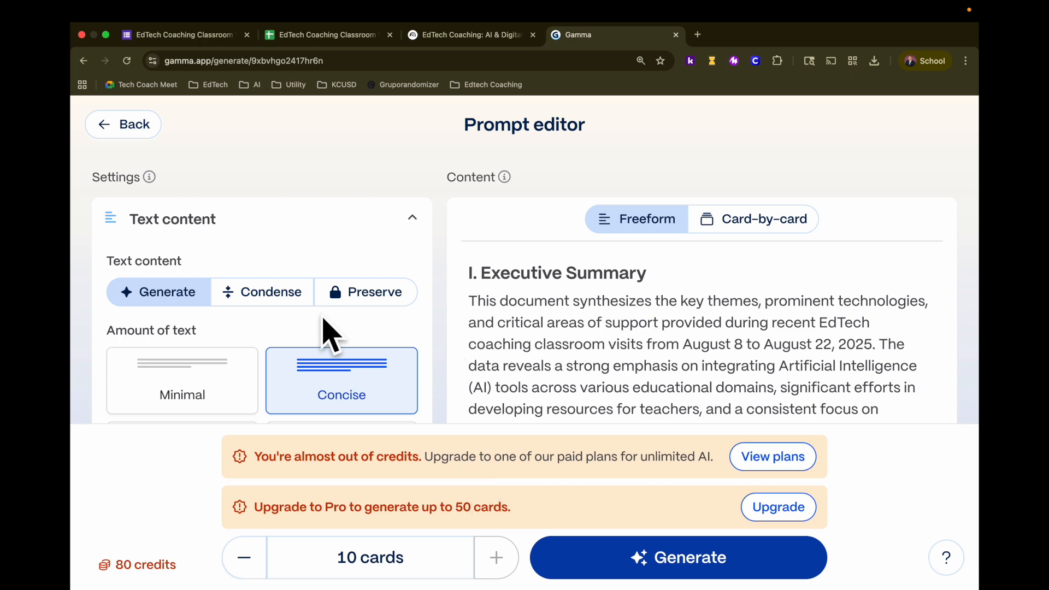
Review the text content settings, reduce the presentation to 4 cards, and generate it.
scroll(306, 350, down, 4)
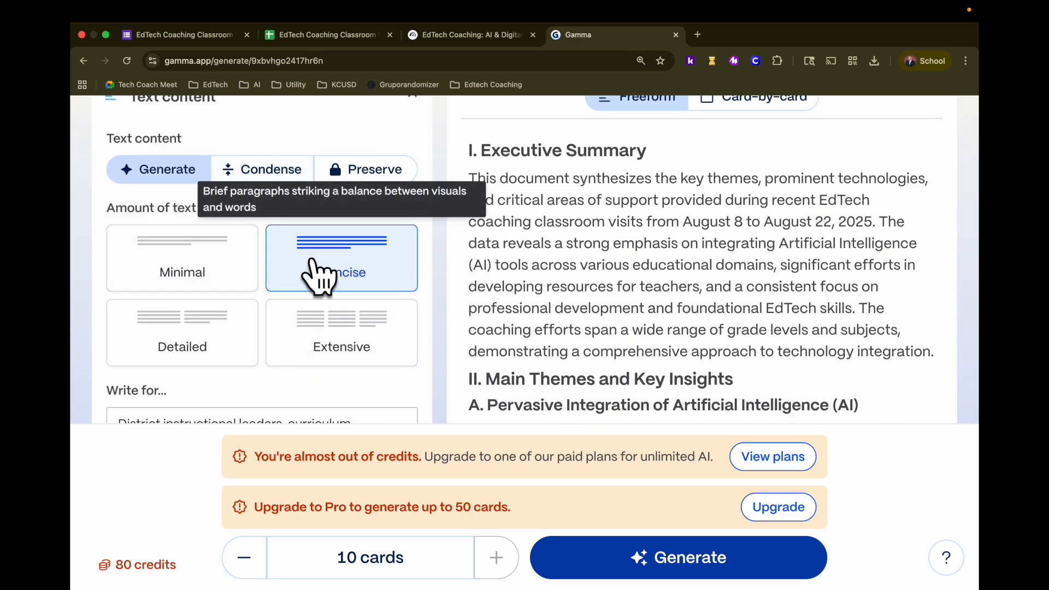
scroll(276, 328, down, 5)
scroll(271, 308, down, 2)
mouse_move(568, 568)
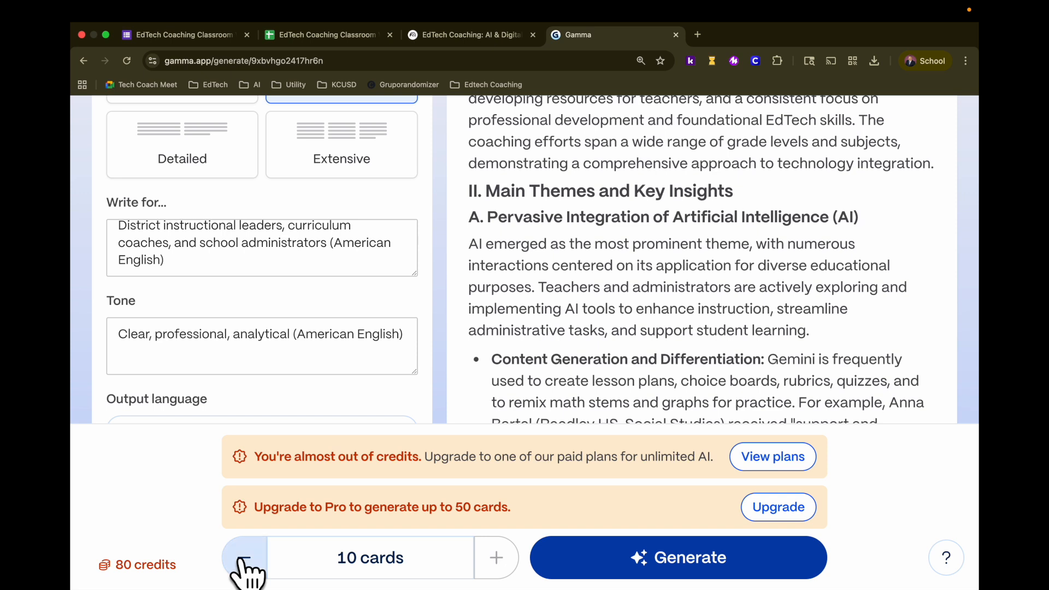
click(244, 563)
click(244, 563)
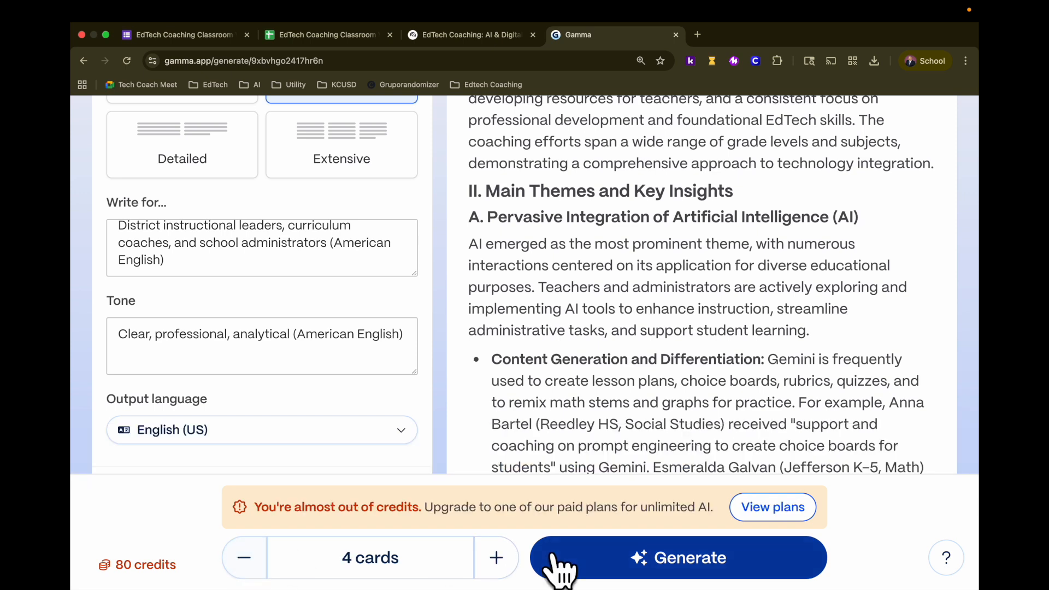
click(614, 560)
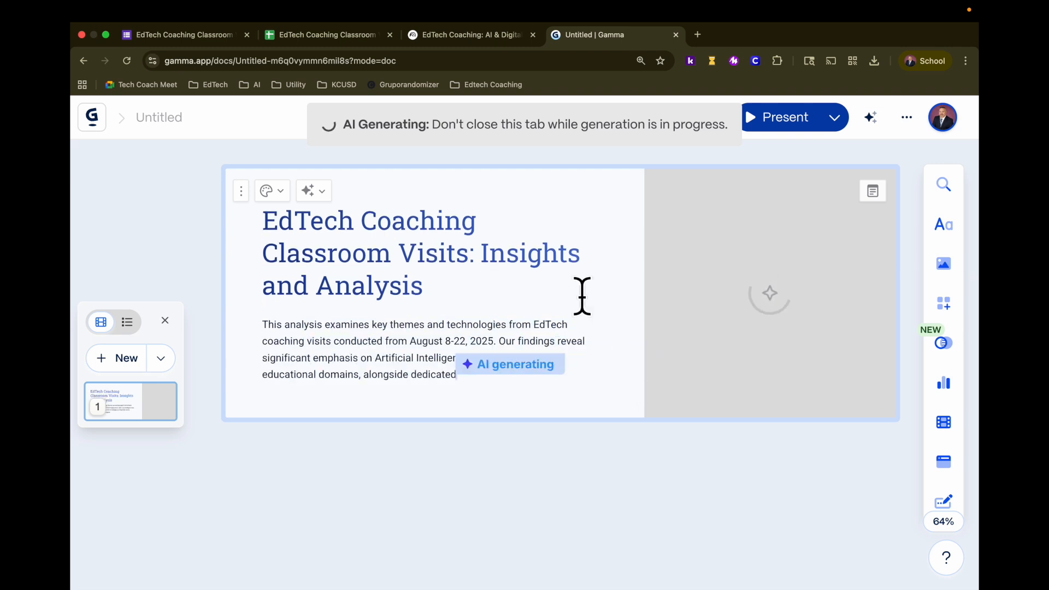
Look at the NotebookLM notebook during generation and return to the Gamma presentation to view its cards.
click(485, 34)
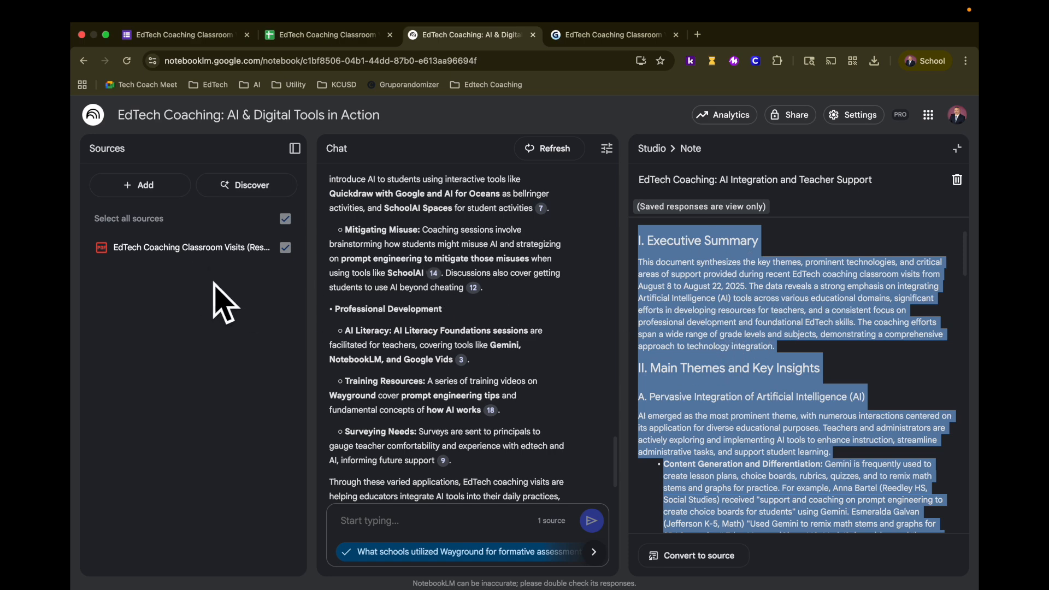
click(648, 41)
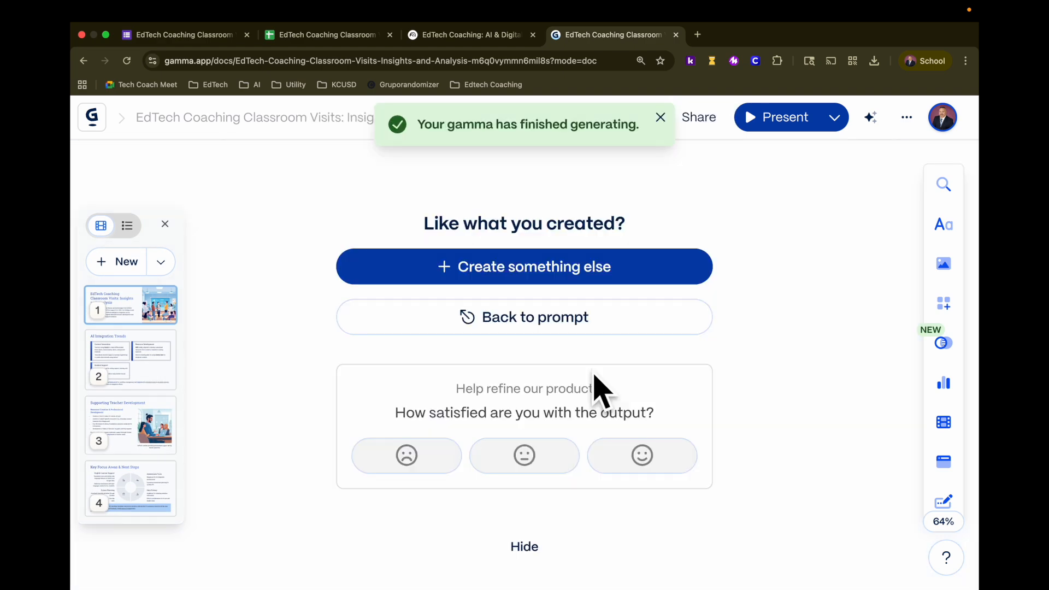
scroll(598, 388, up, 10)
Switch to NotebookLM and close the briefing doc to return to the Studio overview.
click(479, 33)
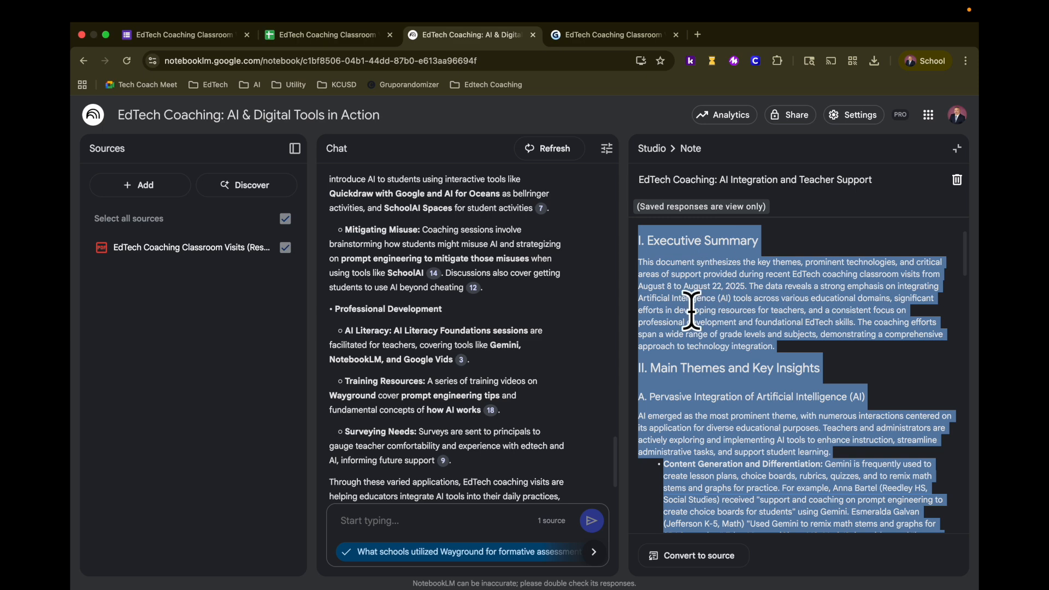
scroll(707, 341, up, 2)
click(653, 148)
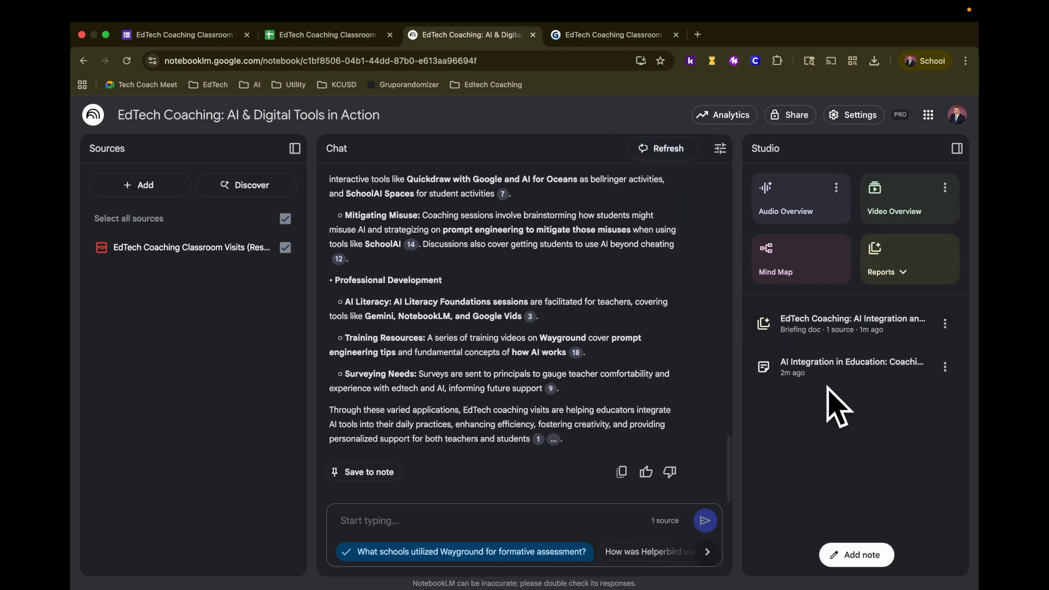
Switch back to Gamma and view the generated presentation's opening card.
click(595, 36)
scroll(563, 358, up, 10)
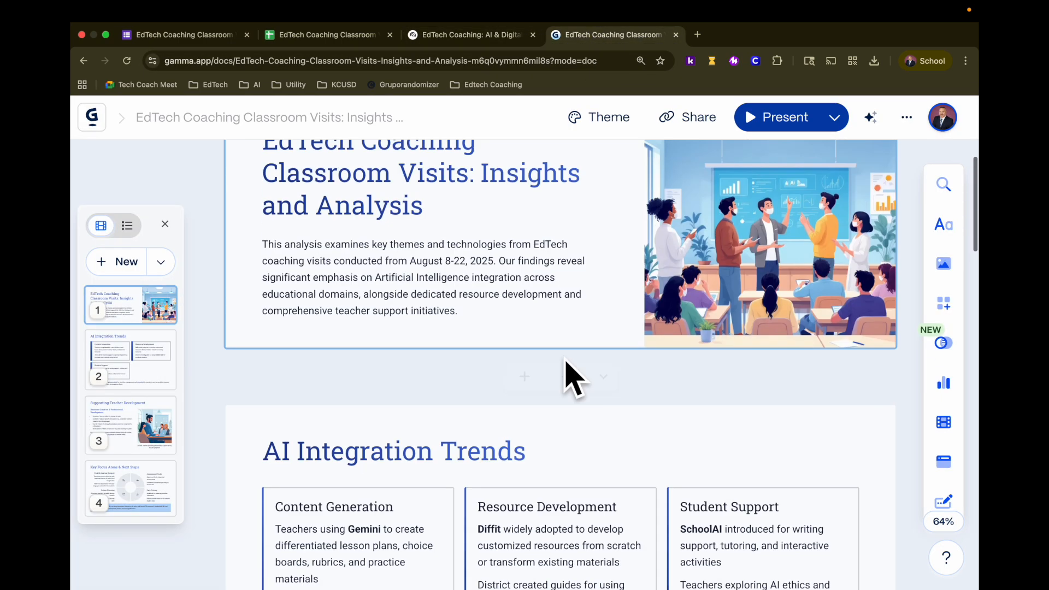
scroll(573, 377, up, 2)
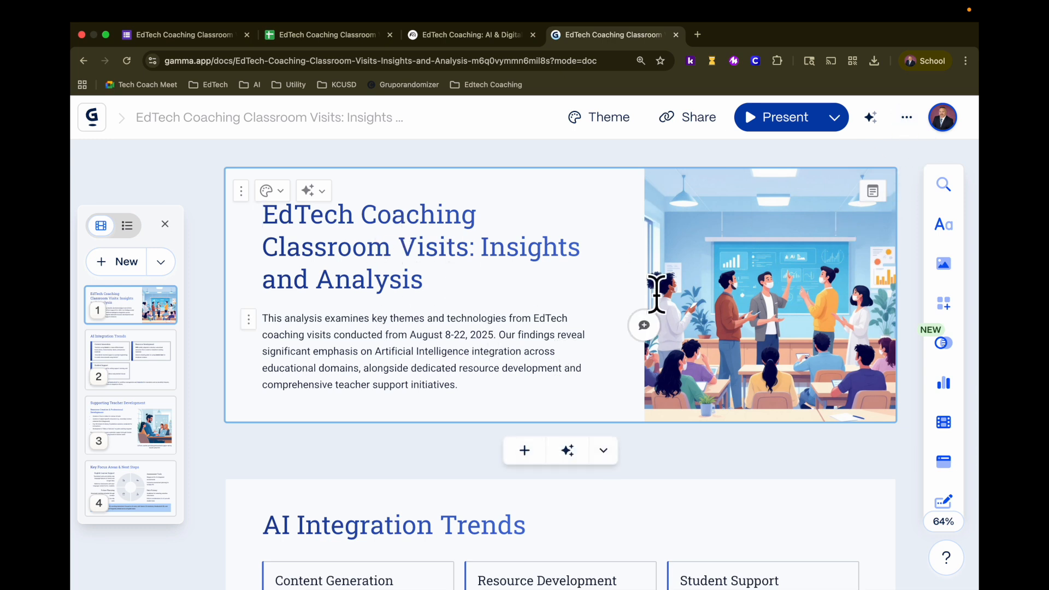
Examine the presentation's export formats and close the export options without exporting.
click(906, 118)
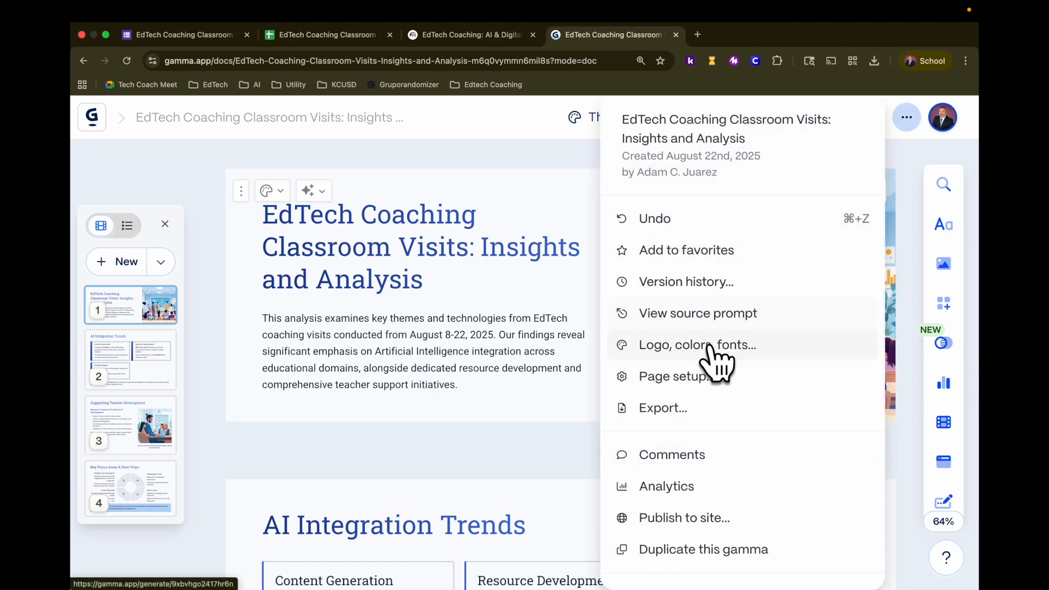
click(691, 408)
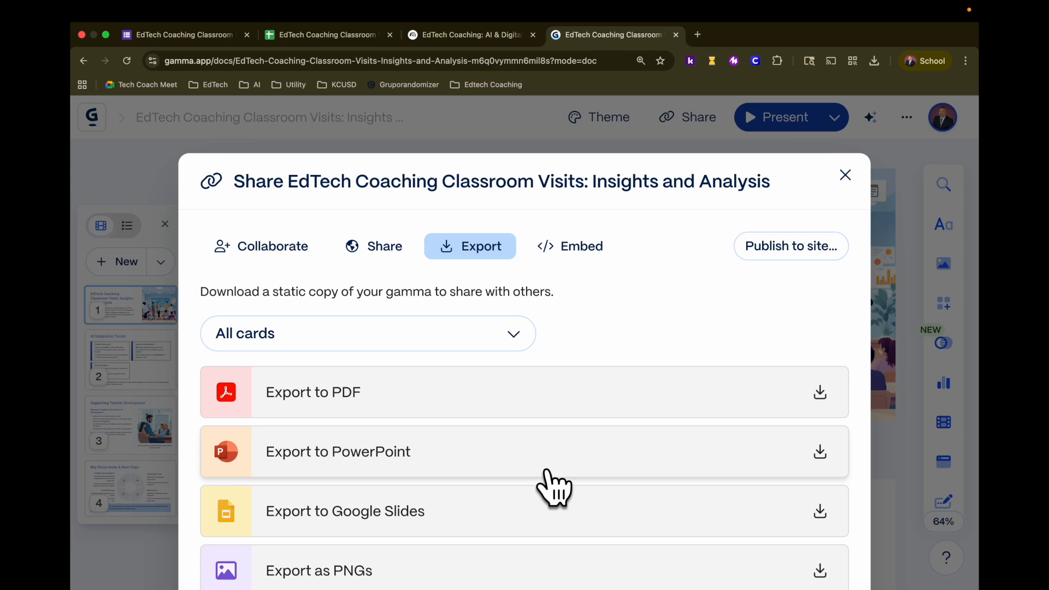
click(845, 175)
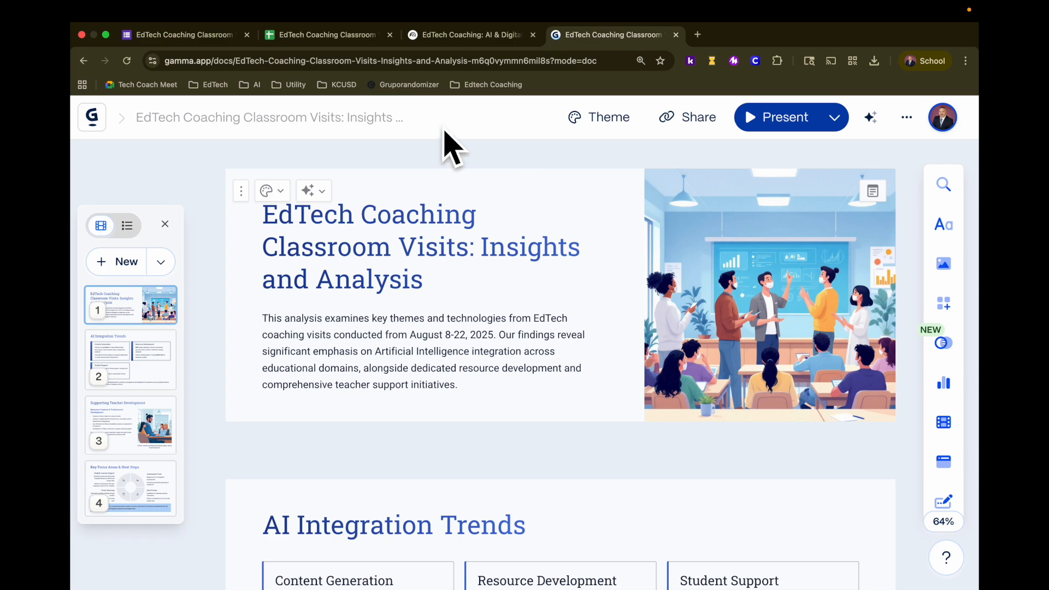